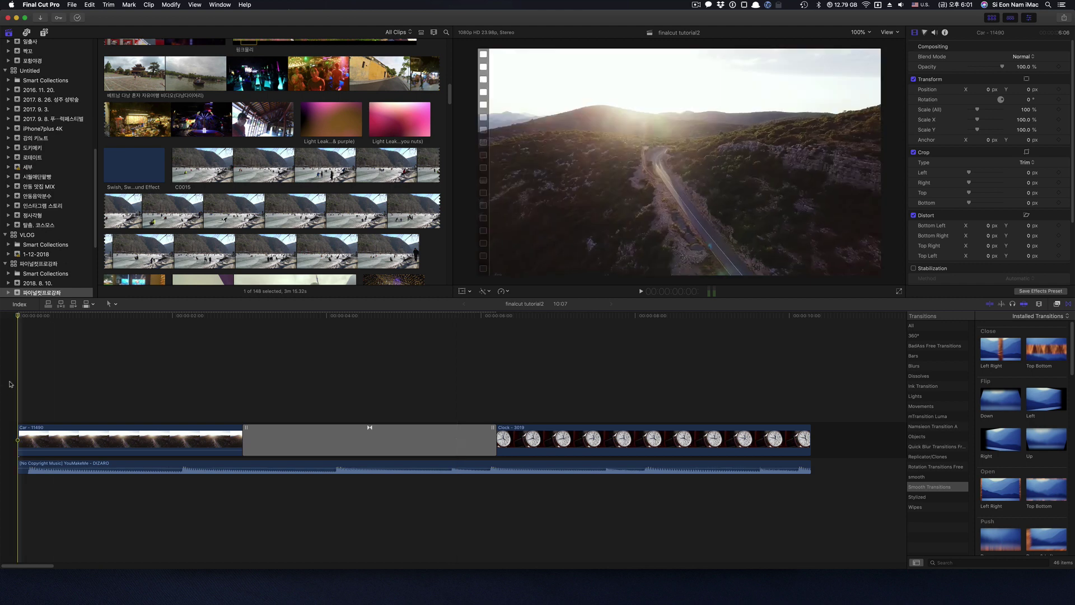
# Step: Play the sequence and examine the start, middle and end of the transition between the Car and Clock clips
pyautogui.press('space')
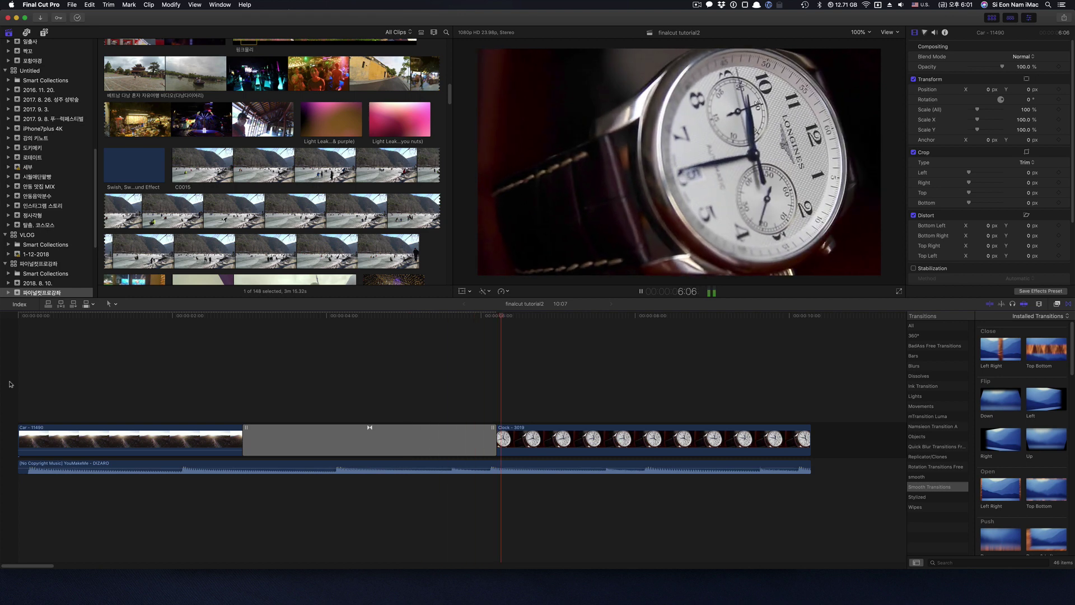
pyautogui.press('space')
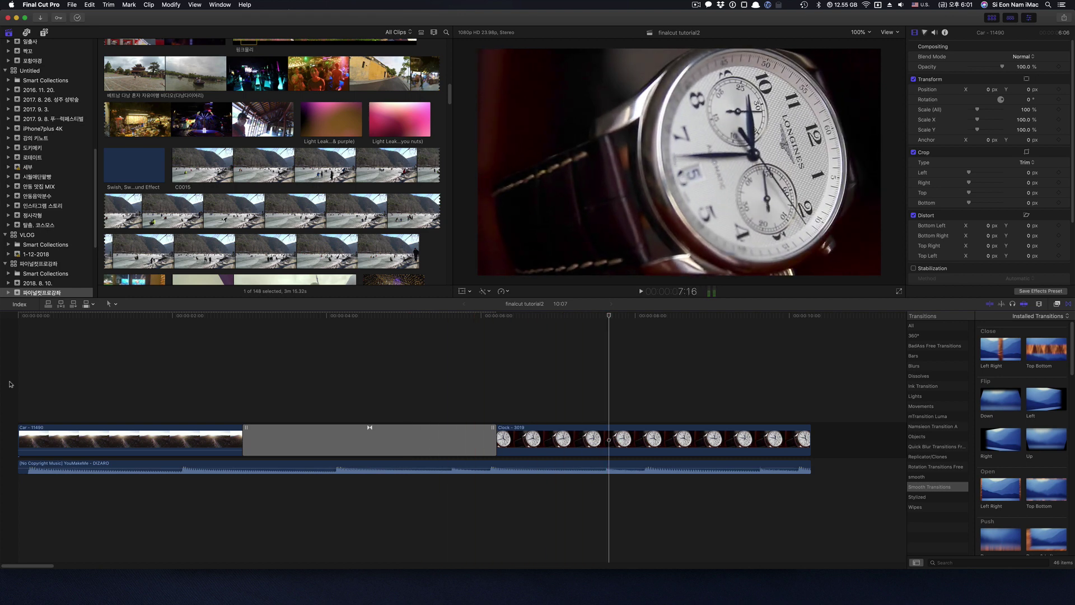
pyautogui.click(351, 377)
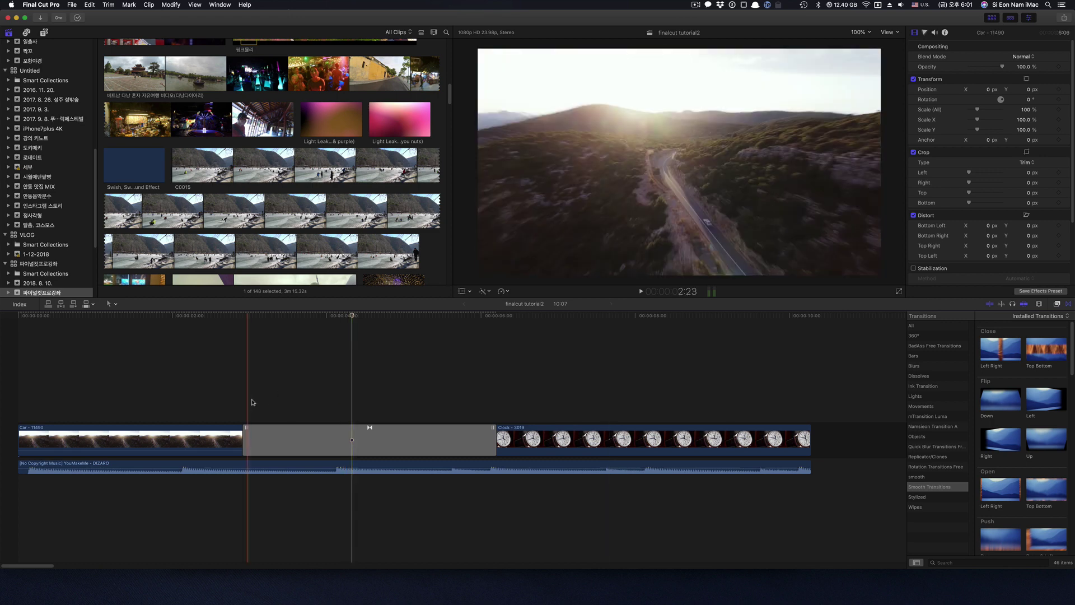
pyautogui.click(278, 440)
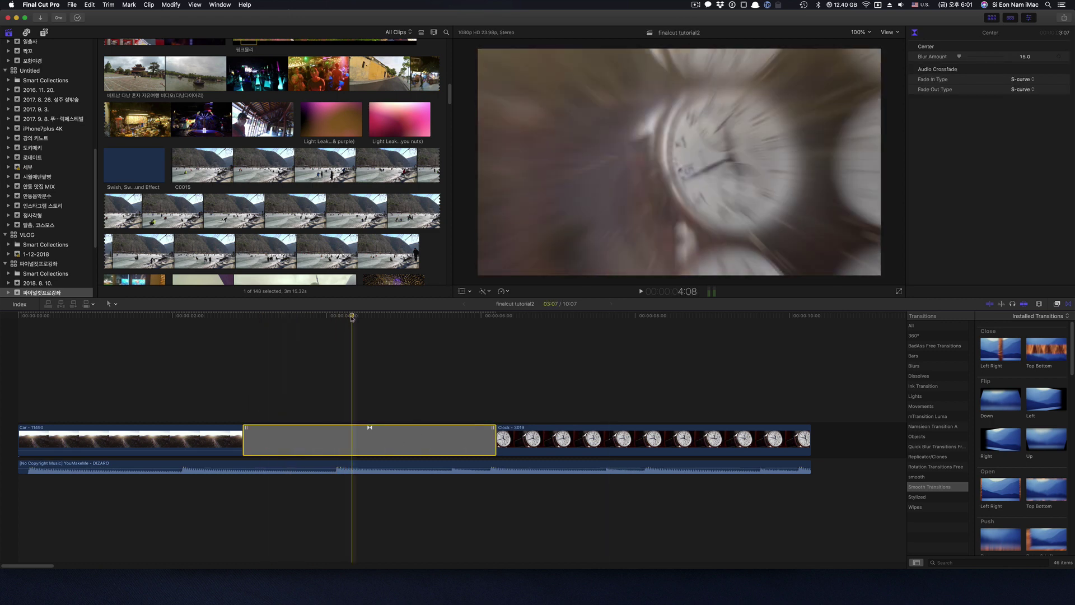
pyautogui.click(299, 336)
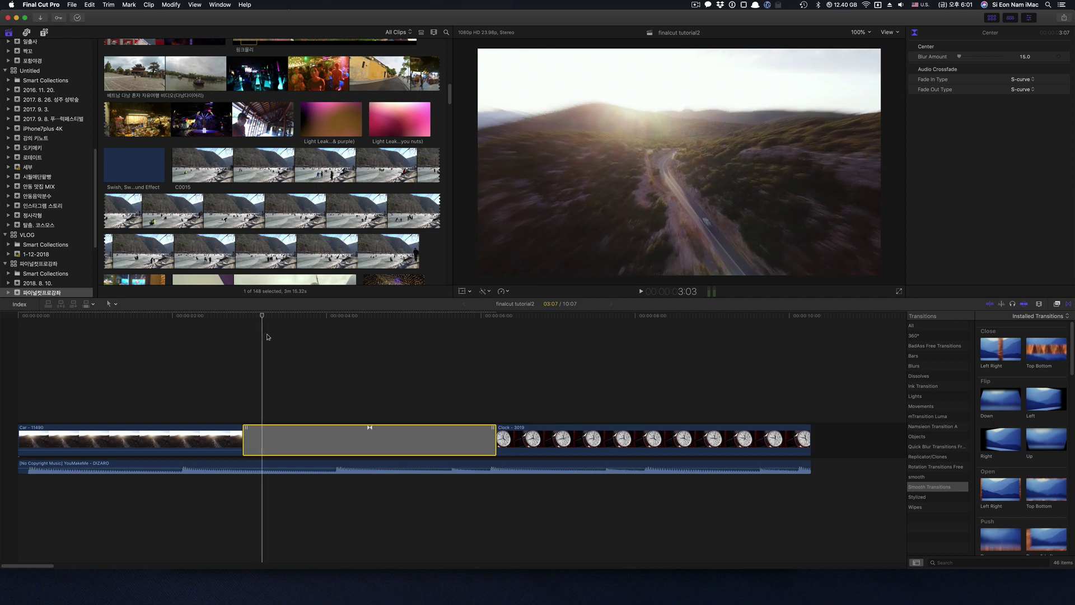
pyautogui.click(309, 342)
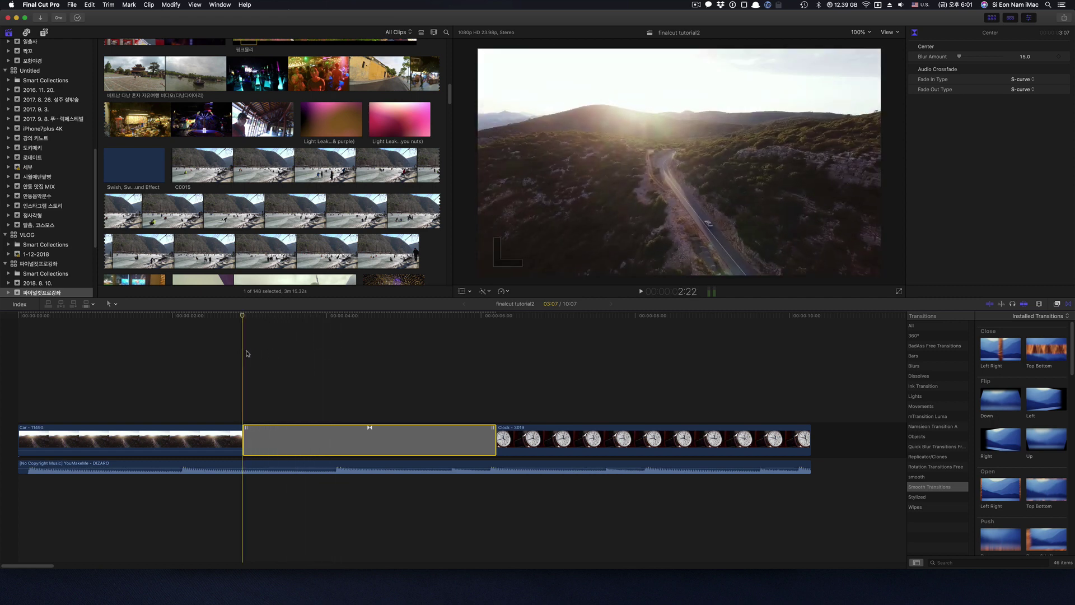
pyautogui.click(290, 357)
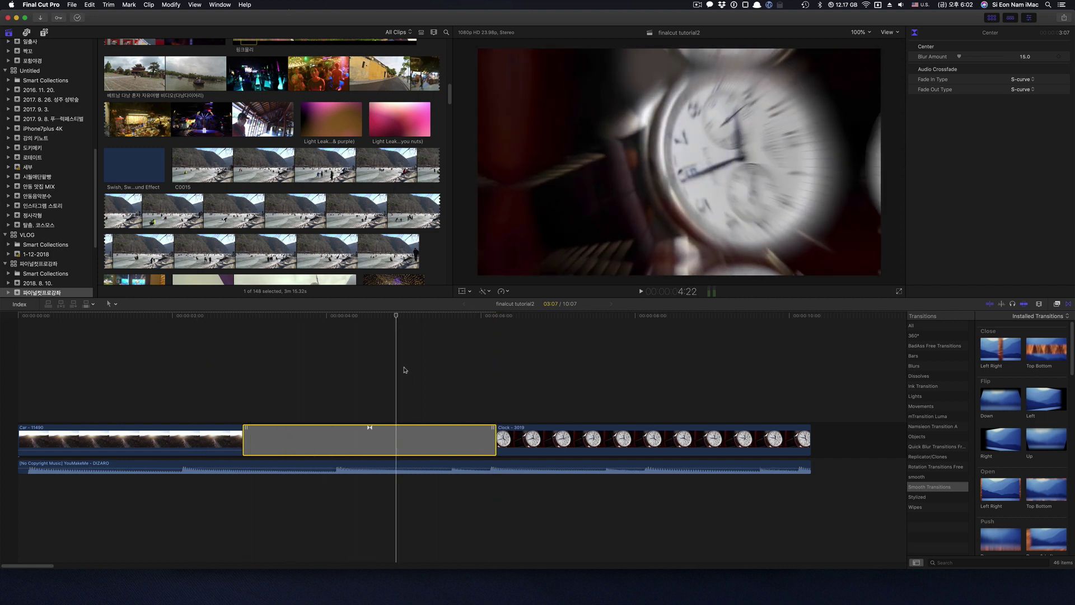
pyautogui.click(502, 403)
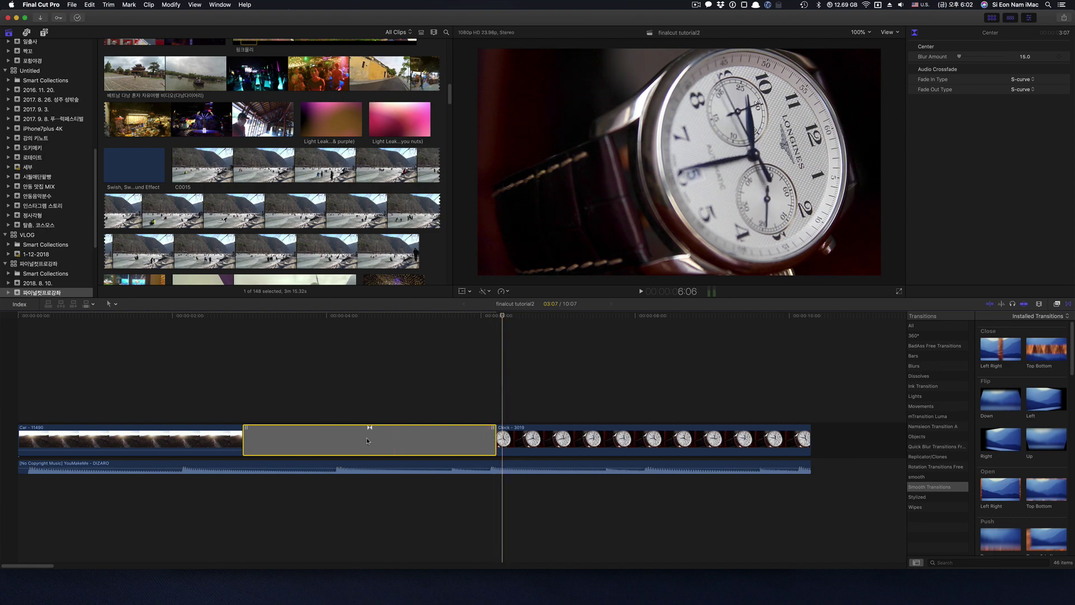
pyautogui.click(247, 370)
pyautogui.click(249, 441)
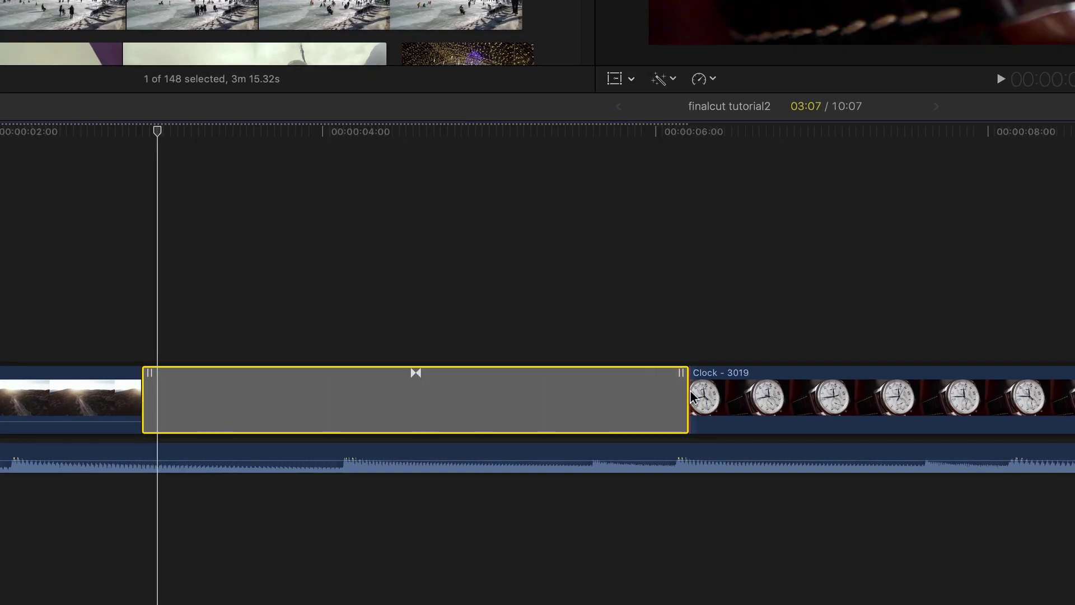
# Step: Try different transition lengths by trimming its edges: very short with a playback check, about 4:17, and about 3:09
pyautogui.moveTo(686, 392); pyautogui.dragTo(439, 404)
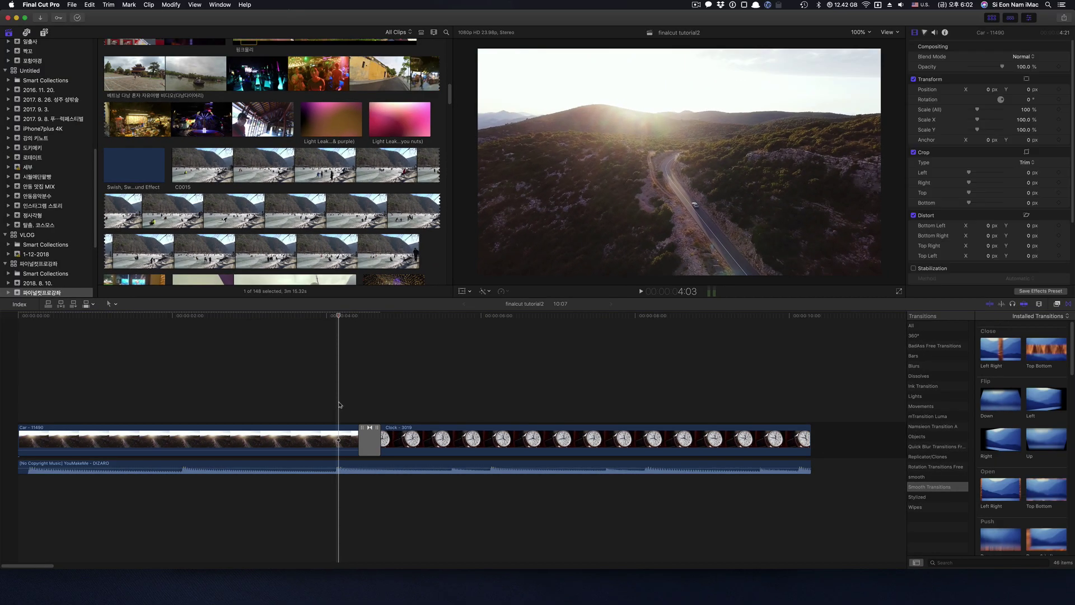
pyautogui.press('space')
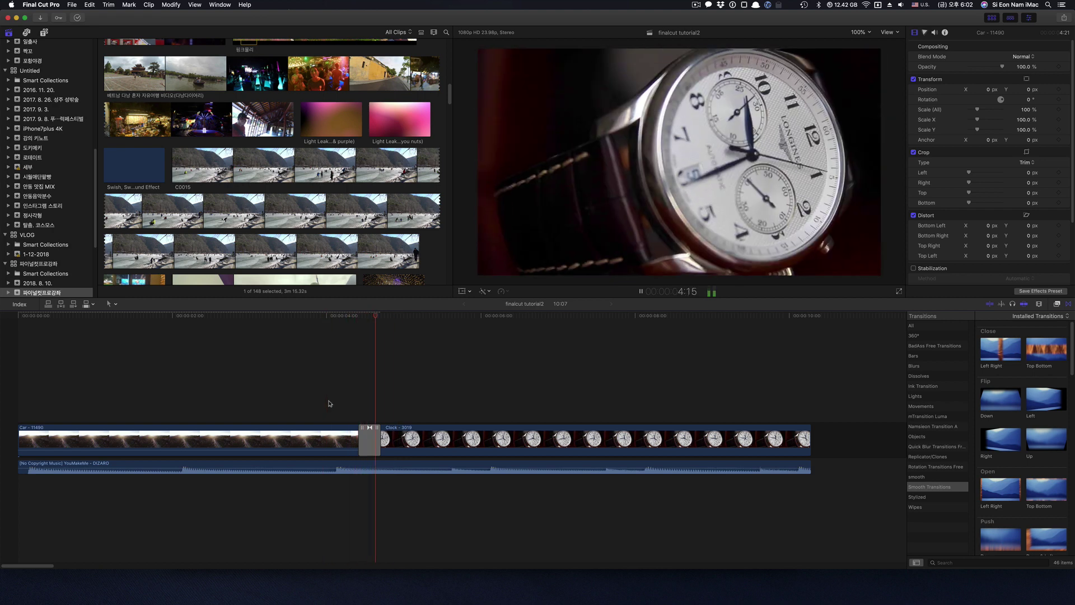
pyautogui.click(380, 438)
pyautogui.moveTo(380, 438); pyautogui.dragTo(551, 443)
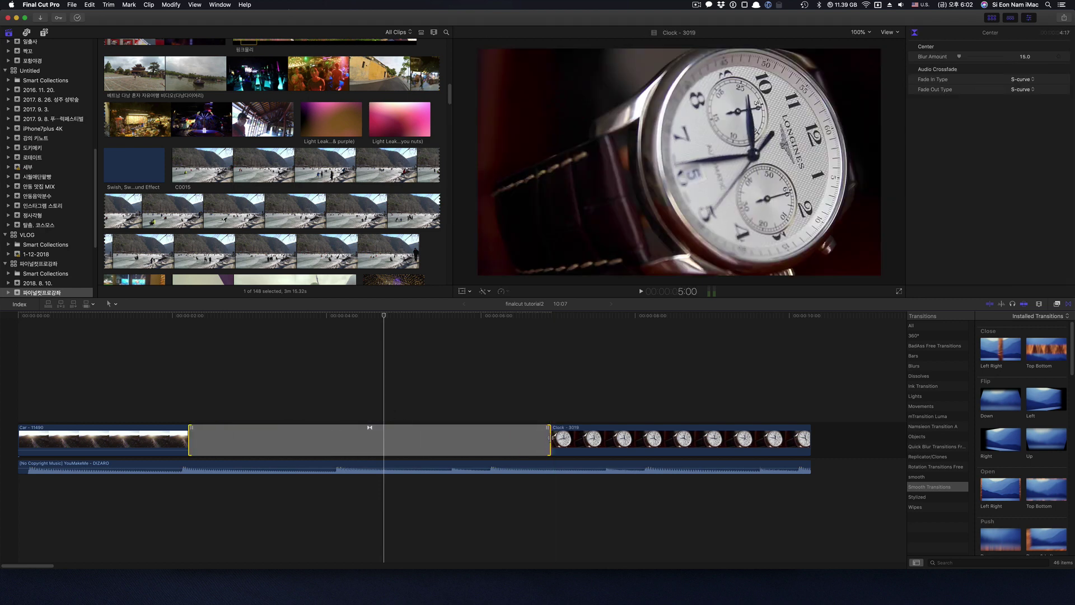
pyautogui.moveTo(444, 440); pyautogui.dragTo(498, 442)
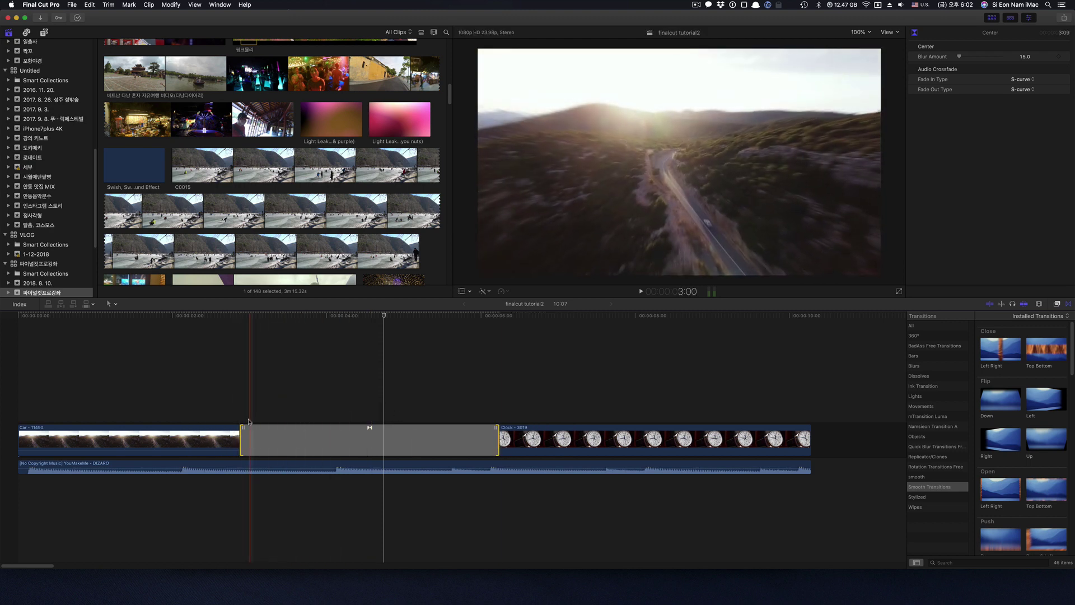
# Step: Shorten the transition between the Car and Clock clips to 12 frames, checking the picture in its middle and at its start
pyautogui.moveTo(241, 434); pyautogui.dragTo(334, 434)
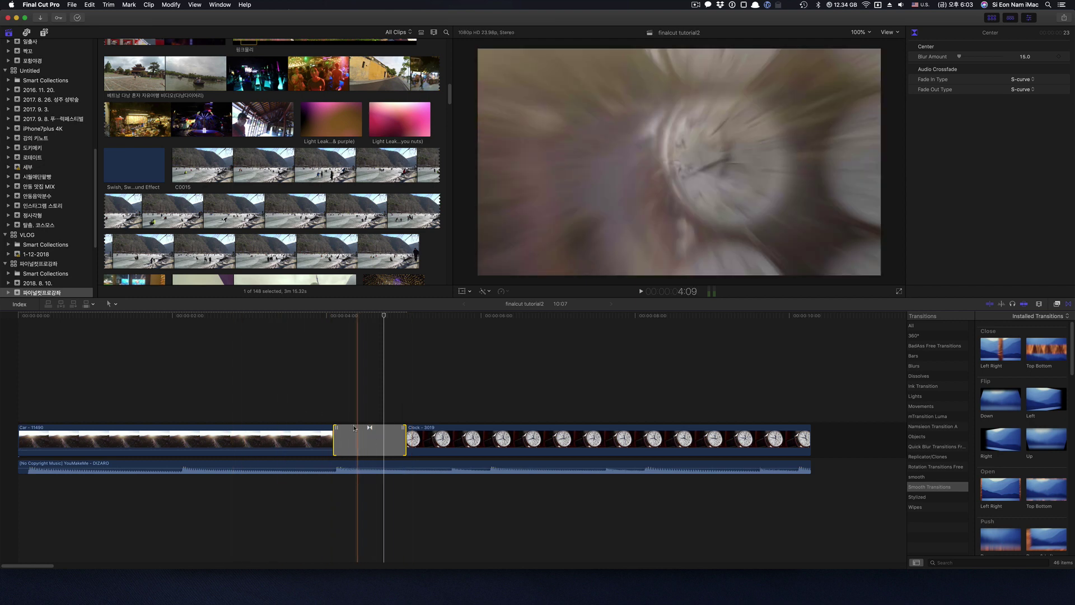
pyautogui.hotkey('shift', '/')
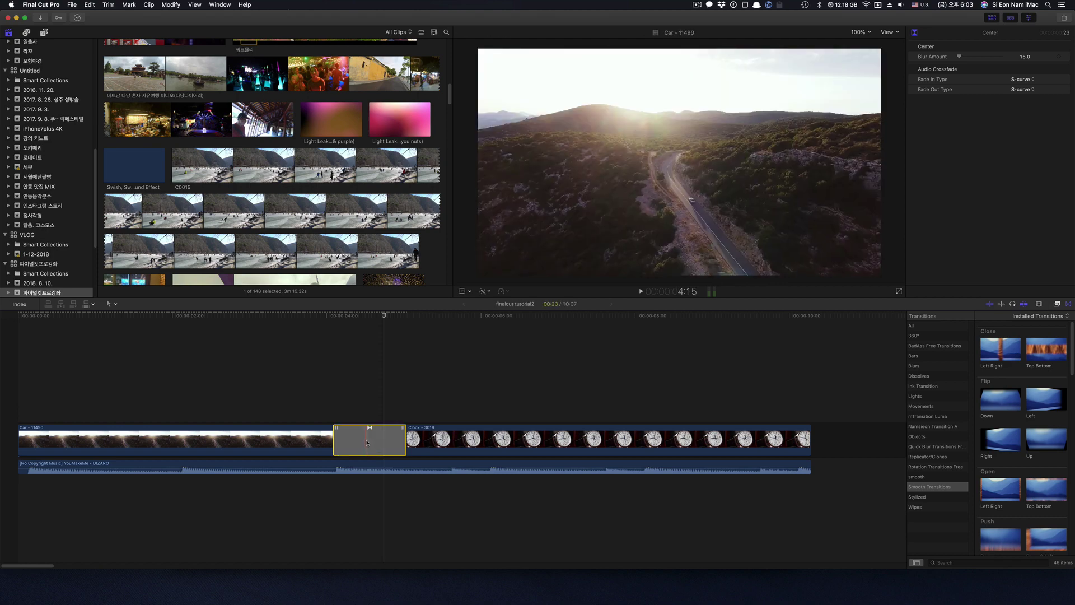
pyautogui.moveTo(335, 429); pyautogui.dragTo(353, 428)
pyautogui.click(373, 322)
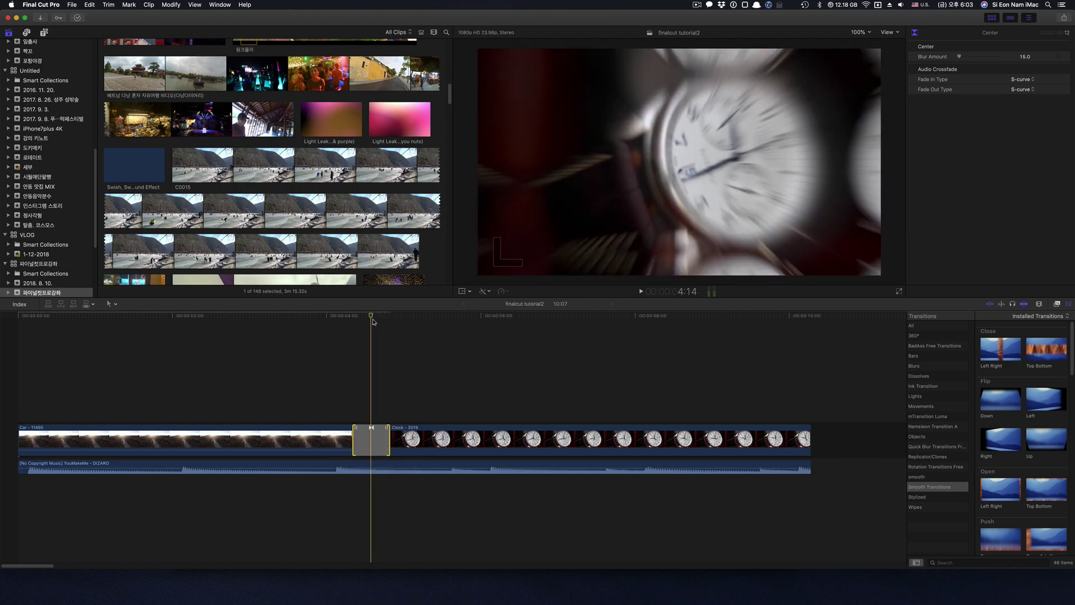
pyautogui.click(351, 413)
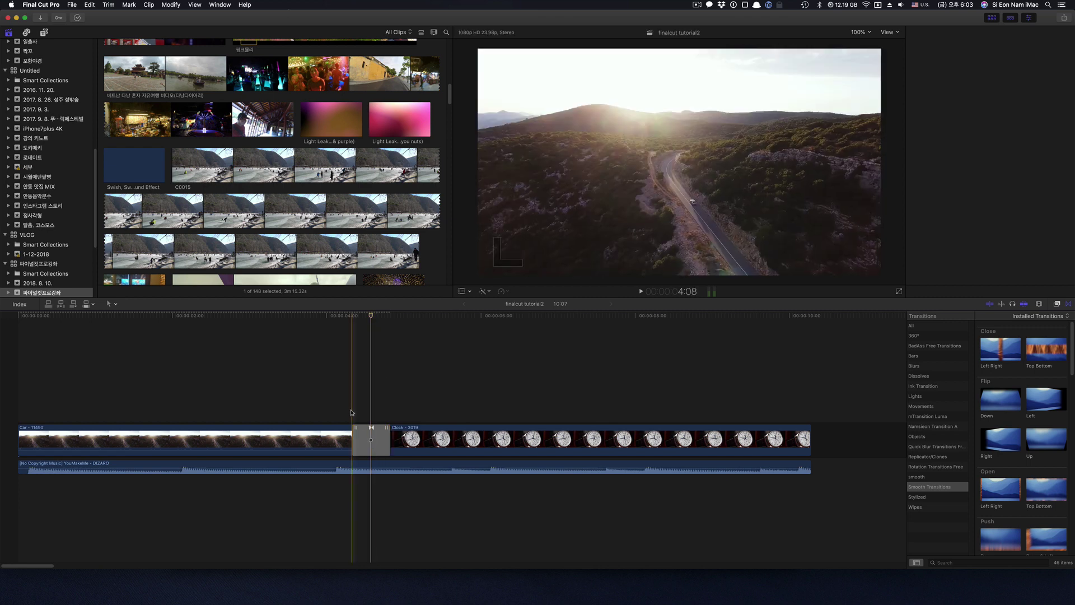
pyautogui.click(352, 441)
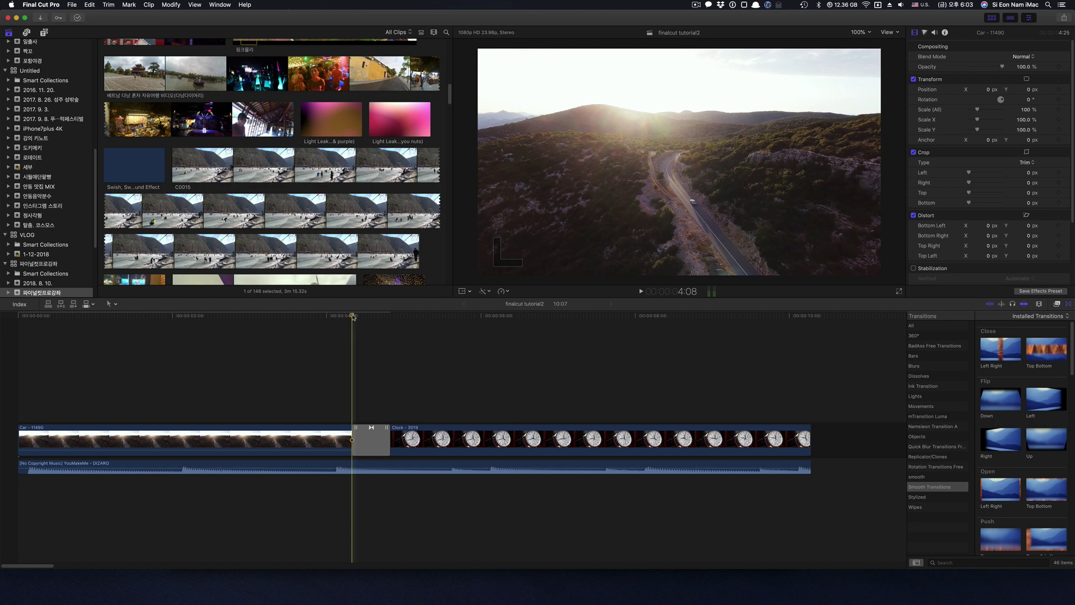
# Step: Place the playhead in the Car clip about a second before the transition and open the transition in the precision editor
pyautogui.moveTo(352, 317); pyautogui.dragTo(282, 319)
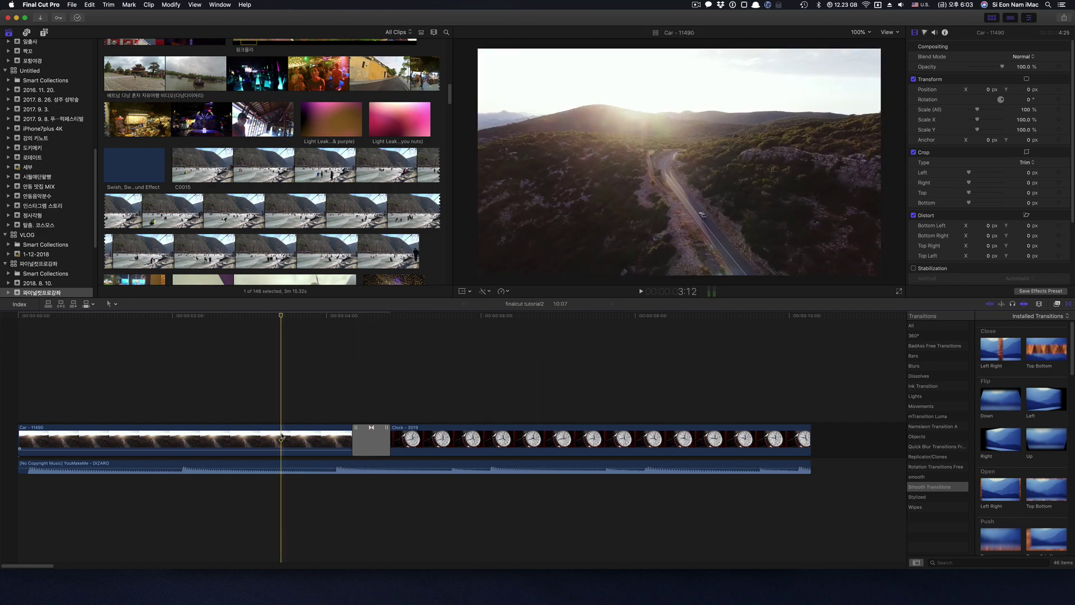
pyautogui.click(309, 435)
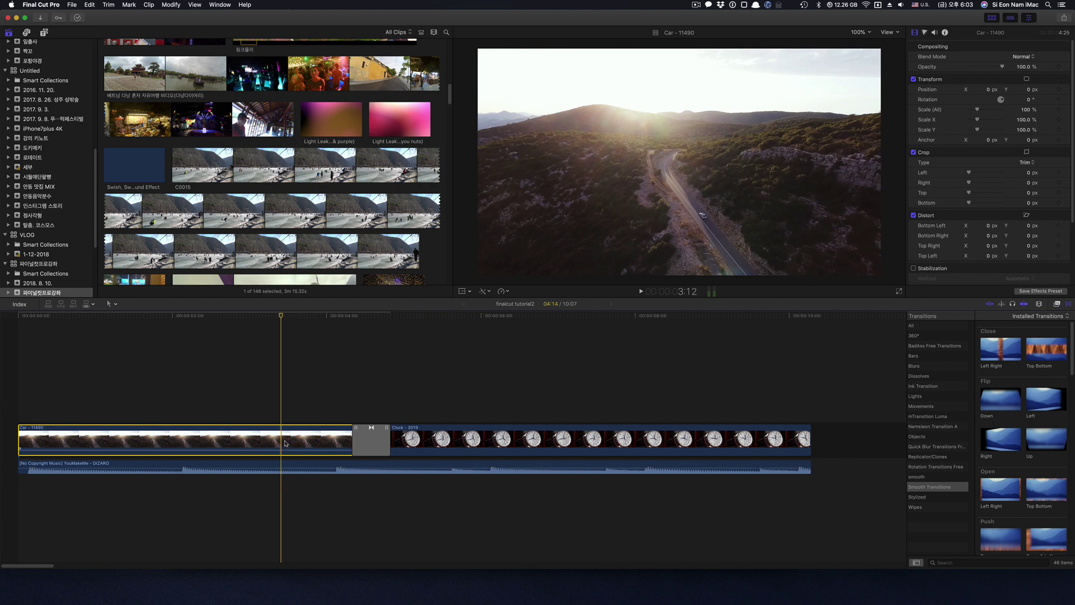
pyautogui.doubleClick(372, 445)
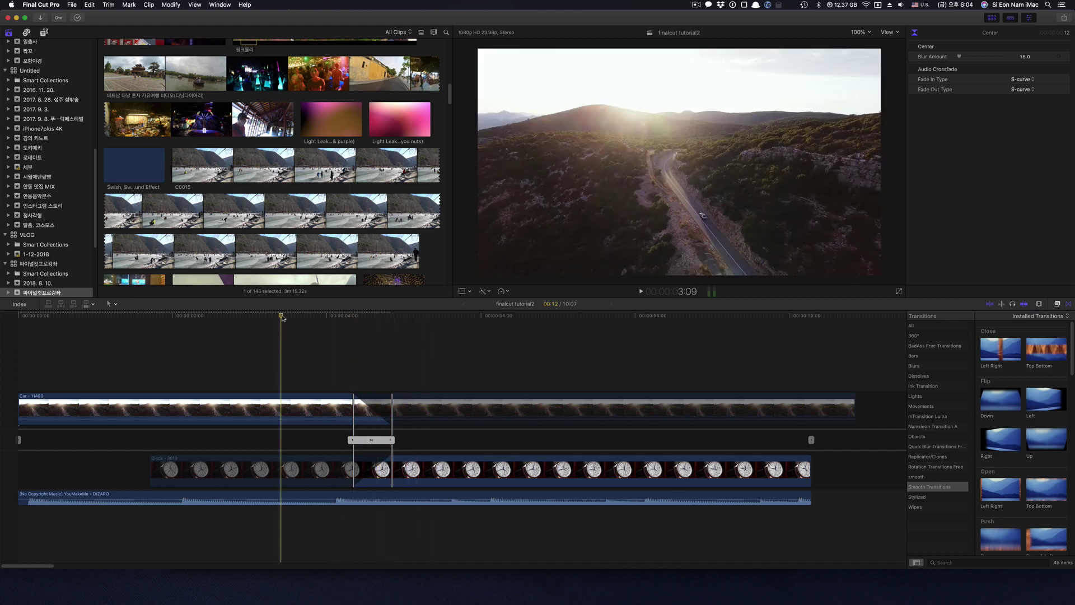
# Step: Move the edit point earlier to the playhead in the Car clip, play across it, and nudge it slightly earlier again
pyautogui.moveTo(282, 318); pyautogui.dragTo(273, 319)
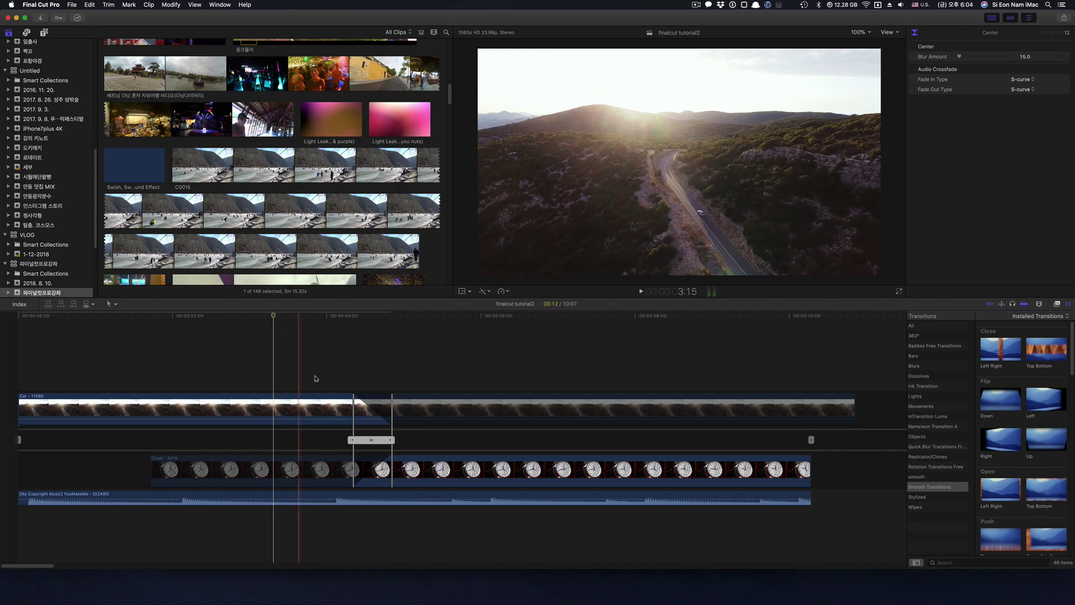
pyautogui.moveTo(371, 440); pyautogui.dragTo(274, 442)
pyautogui.click(238, 371)
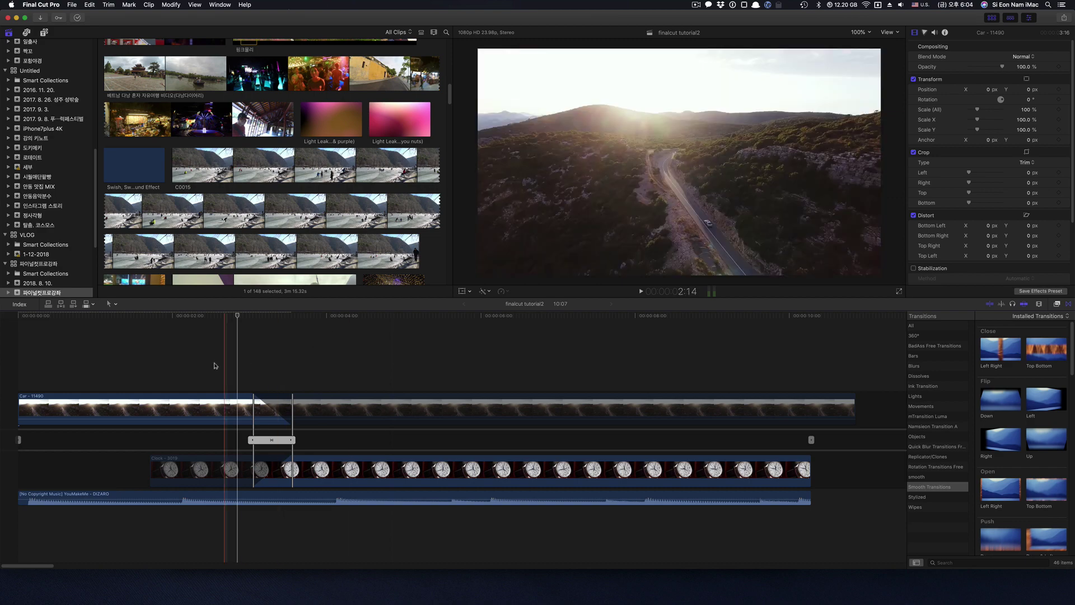
pyautogui.press('space')
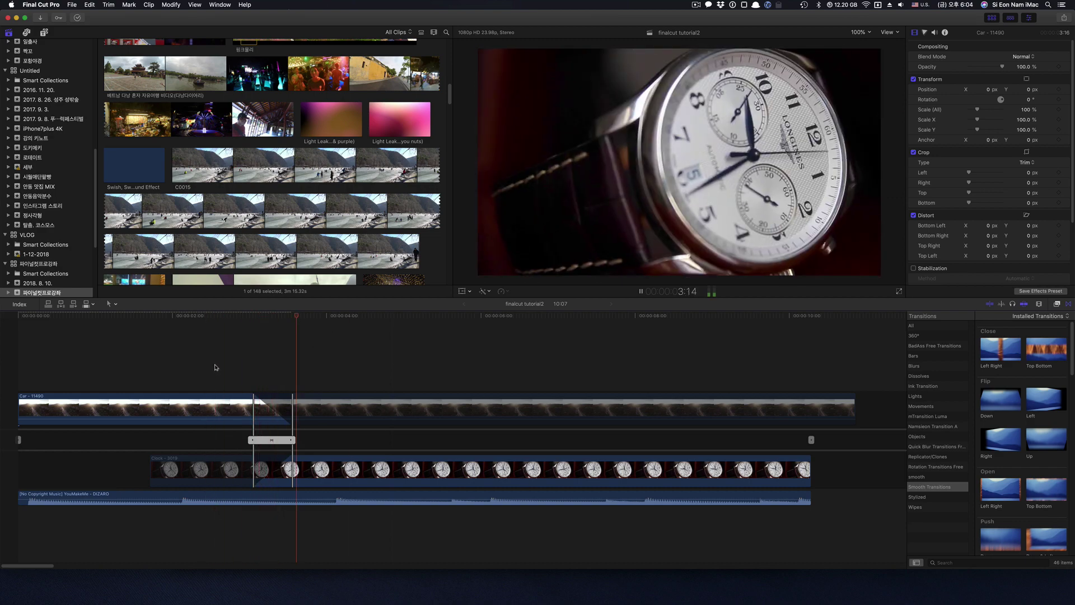
pyautogui.press('space')
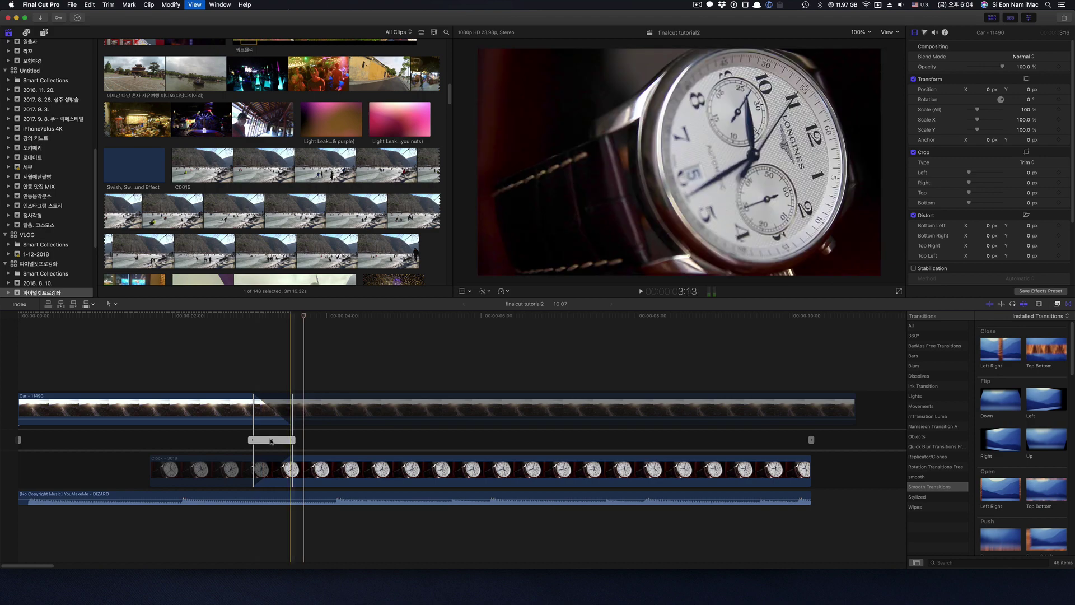
pyautogui.moveTo(271, 440)
pyautogui.mouseDown()
pyautogui.moveTo(571, 441)
pyautogui.moveTo(258, 440)
pyautogui.mouseUp()
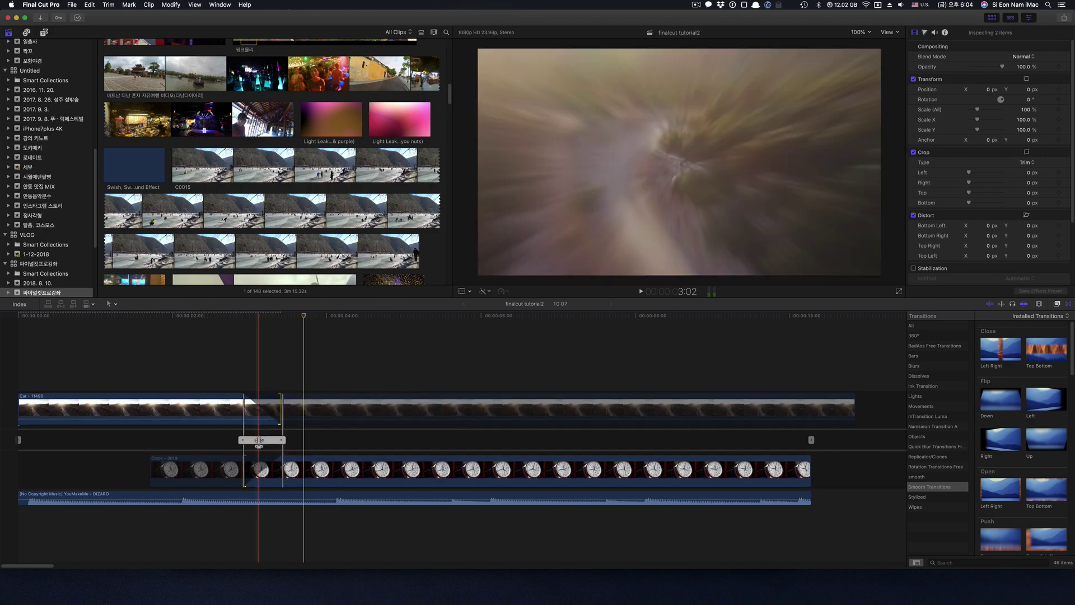
# Step: Shift the Clock clip so it begins at the transition's start, and move the edit point to about 4:03, playing it back
pyautogui.moveTo(151, 470); pyautogui.dragTo(154, 472)
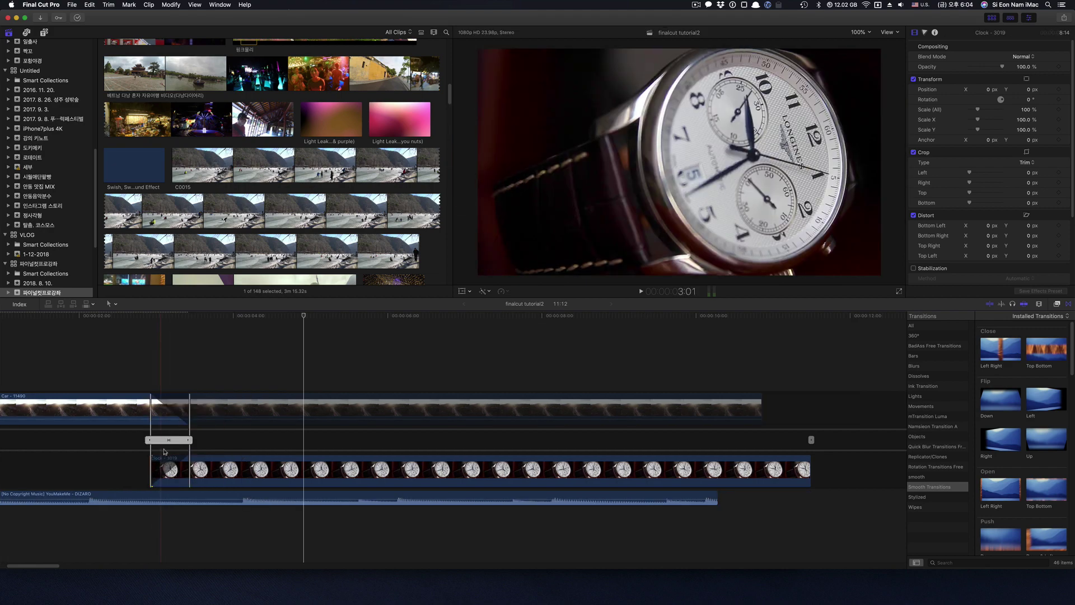
pyautogui.moveTo(162, 440); pyautogui.dragTo(242, 441)
pyautogui.click(244, 380)
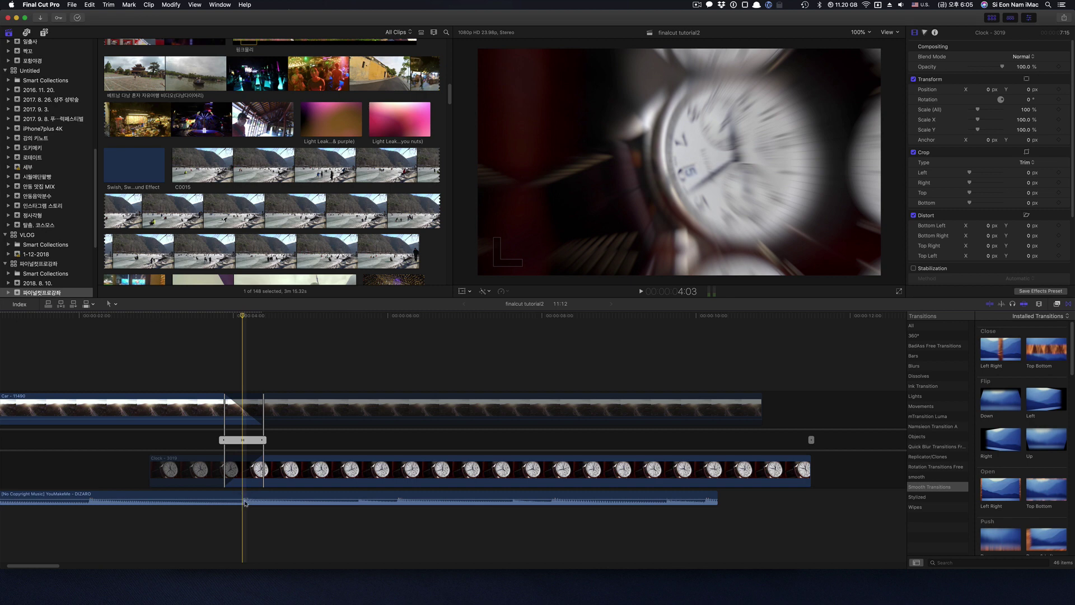
pyautogui.moveTo(242, 441); pyautogui.dragTo(241, 441)
pyautogui.press('space')
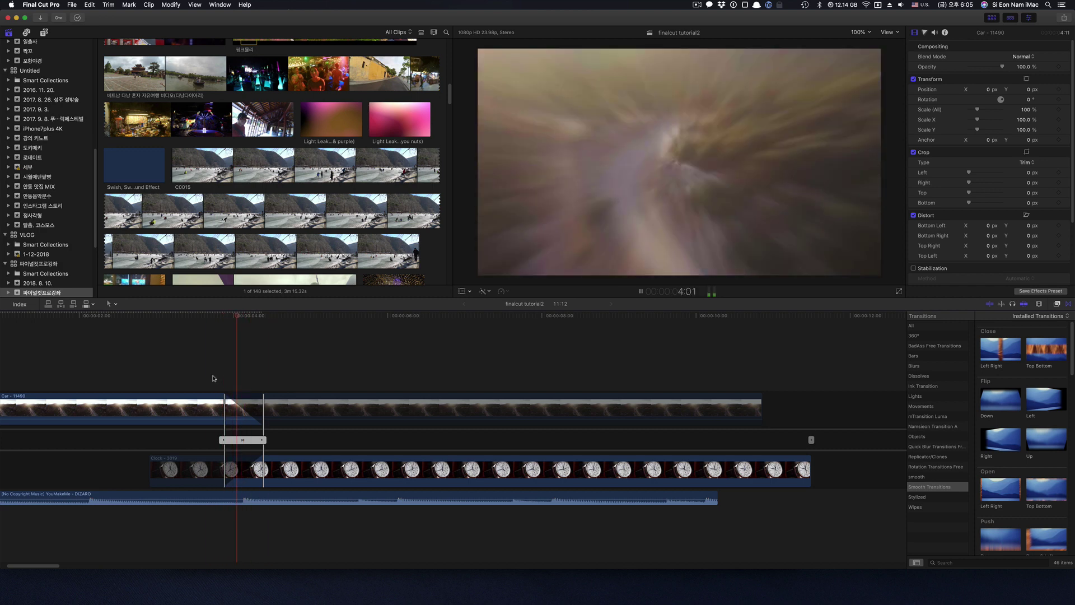
pyautogui.press('space')
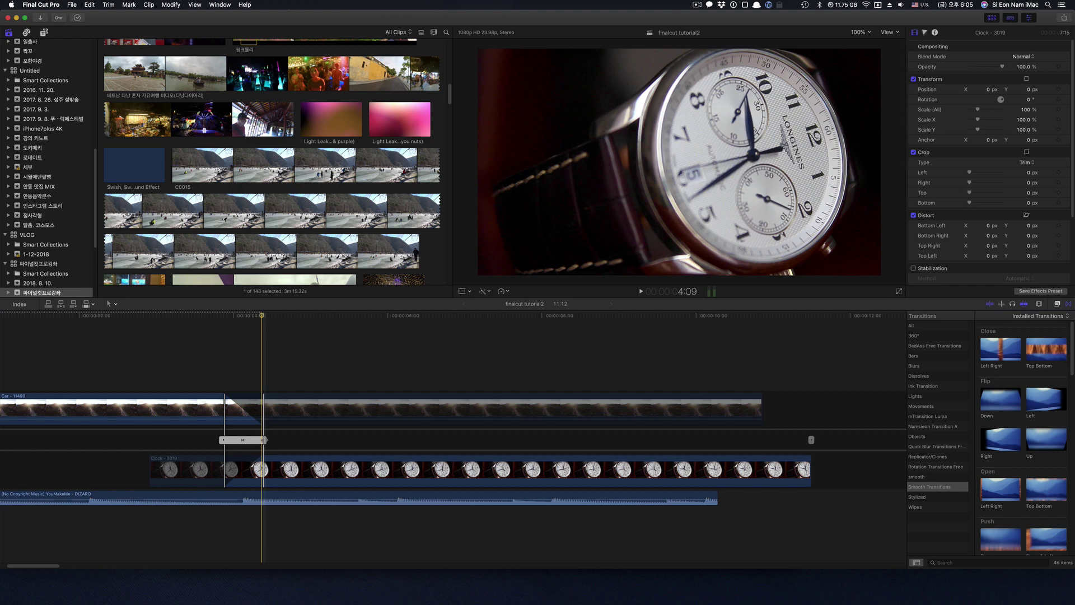
# Step: Lengthen the transition to 2:10 and shift the Clock clip later so it starts at the playhead at 3:04
pyautogui.moveTo(264, 440); pyautogui.dragTo(338, 440)
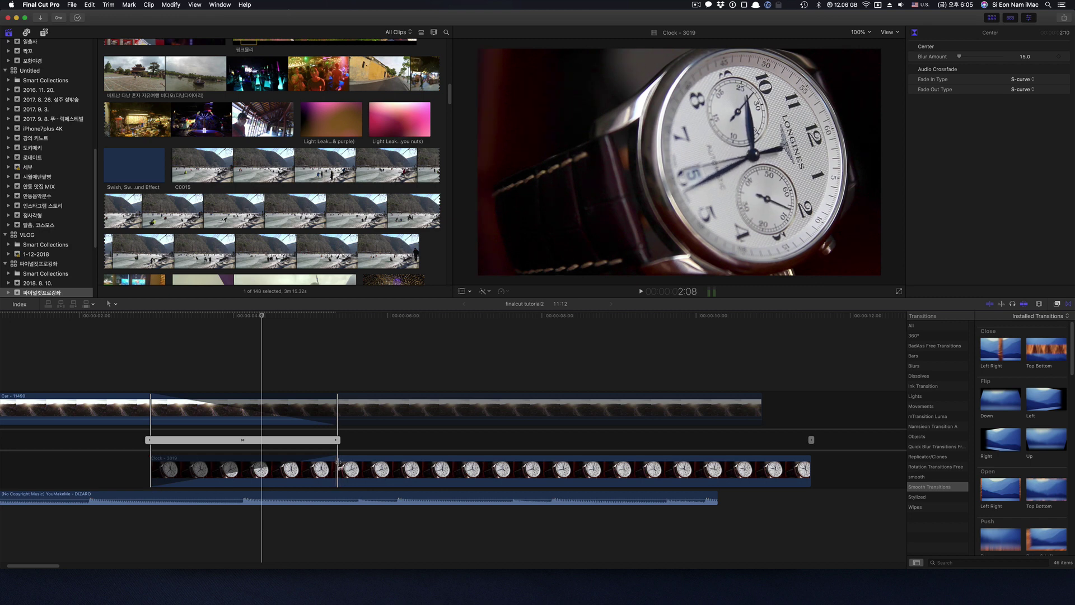
pyautogui.click(170, 370)
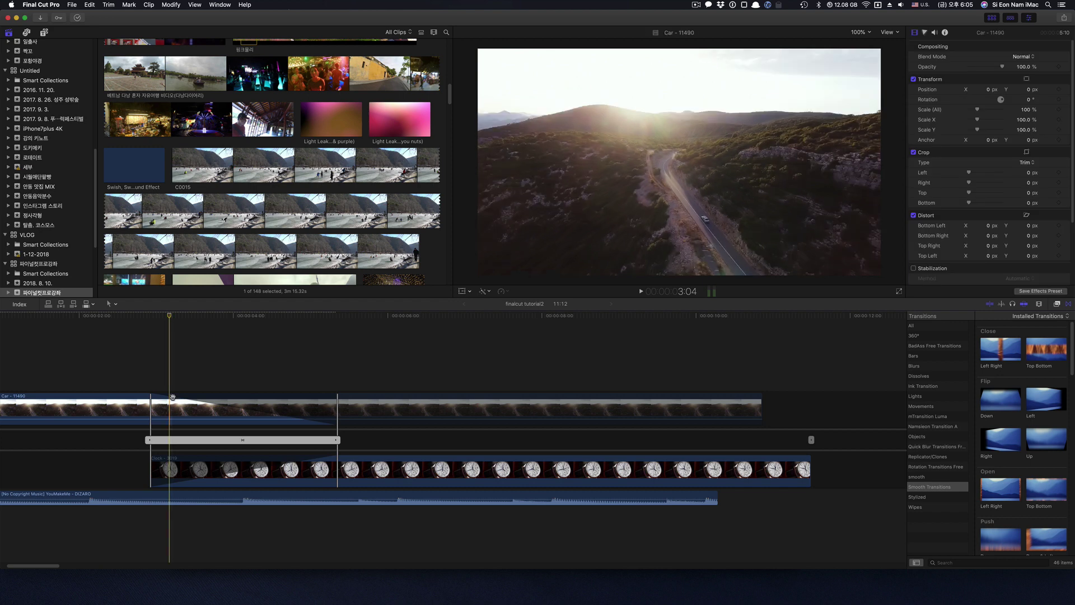
pyautogui.hotkey('shift', 'x')
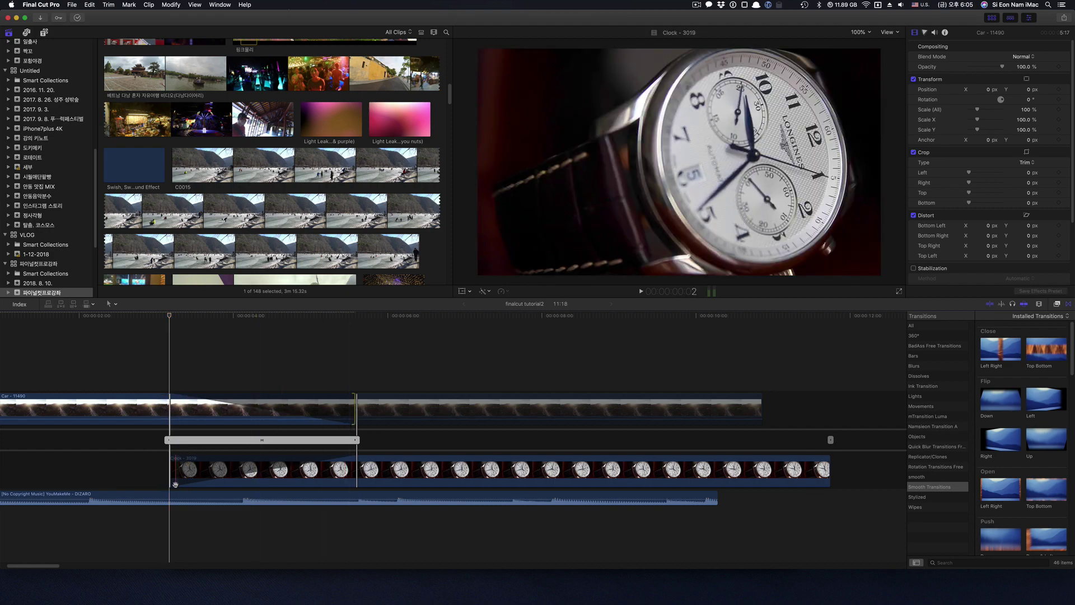
# Step: Move the edit point later by about half a second and shorten the transition to 12 frames
pyautogui.moveTo(283, 440); pyautogui.dragTo(317, 440)
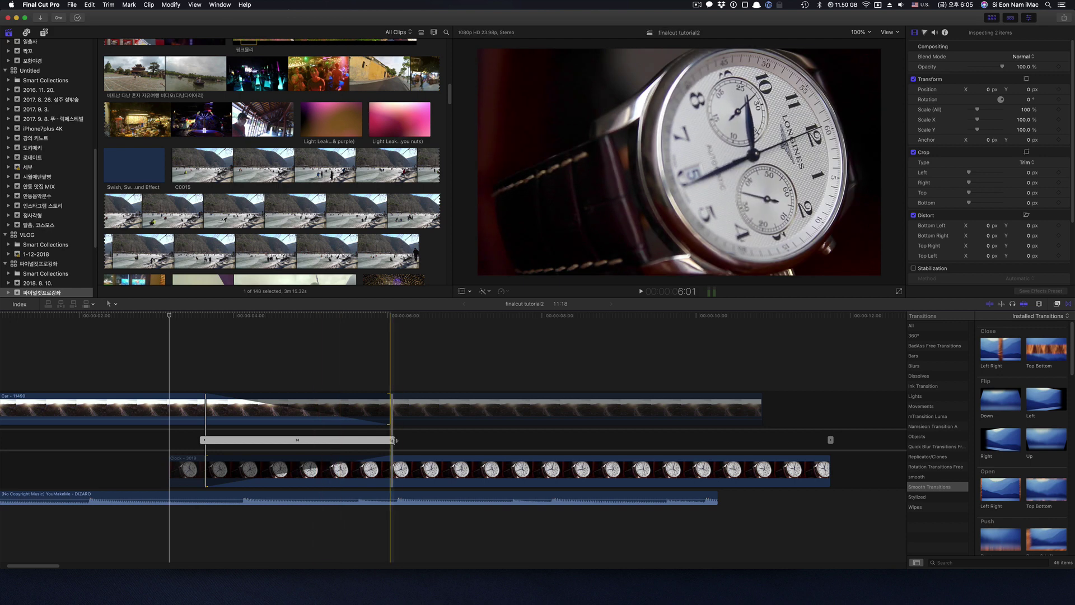
pyautogui.moveTo(391, 440); pyautogui.dragTo(321, 442)
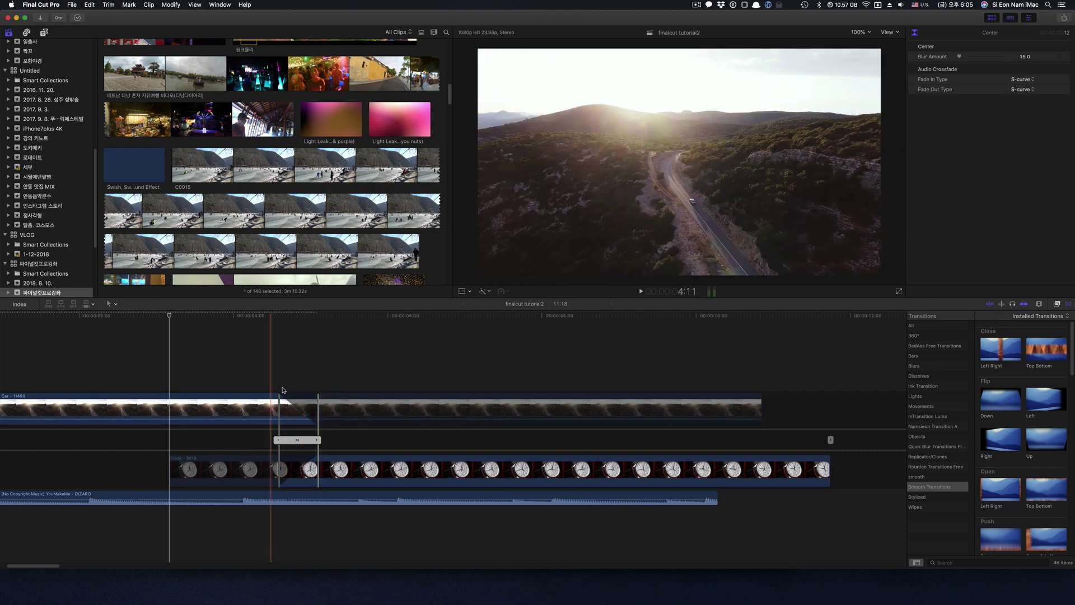
# Step: Move the edit point later through the Clock clip and lengthen the transition to 7:11 by extending its edges
pyautogui.moveTo(311, 439); pyautogui.dragTo(685, 447)
pyautogui.moveTo(423, 440); pyautogui.dragTo(566, 441)
pyautogui.moveTo(485, 440); pyautogui.dragTo(580, 439)
pyautogui.moveTo(659, 440); pyautogui.dragTo(781, 432)
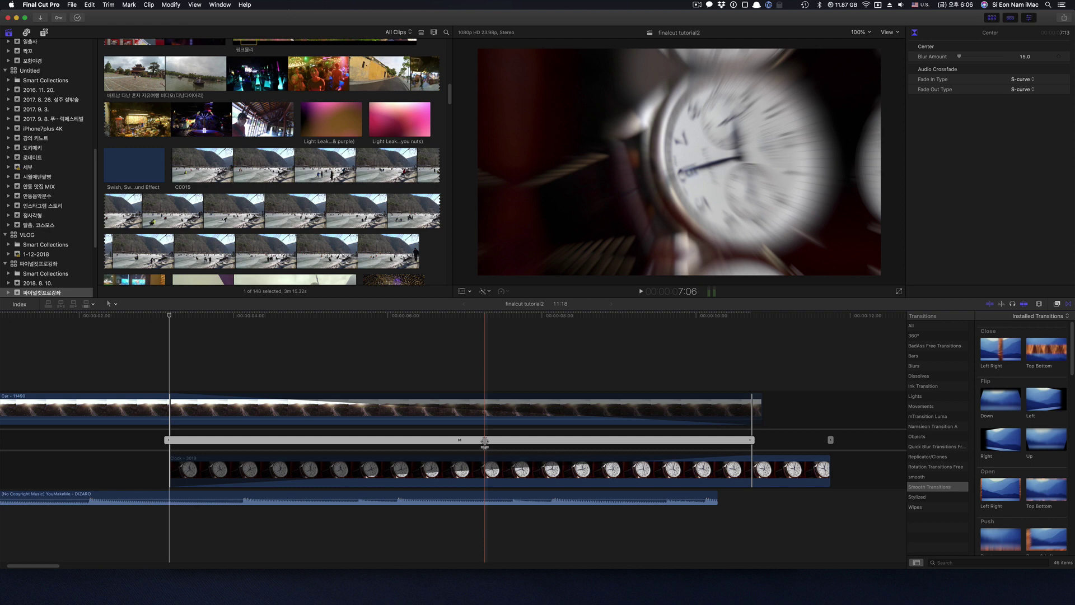
pyautogui.moveTo(485, 441); pyautogui.dragTo(495, 440)
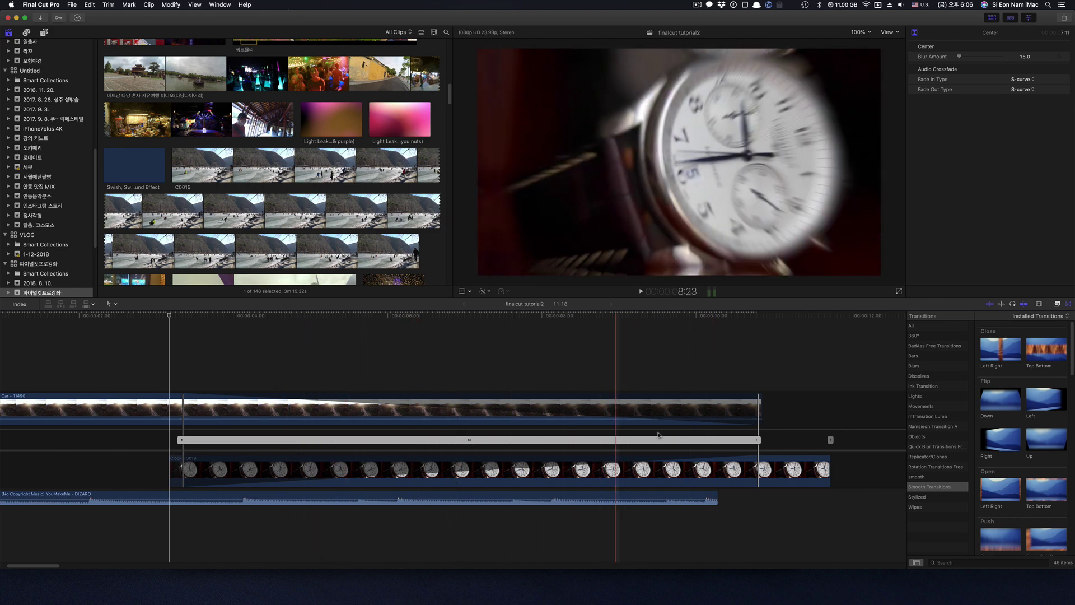
# Step: Shorten the transition to 5 frames, place its edit point at about 4:03, and close the precision editor
pyautogui.moveTo(760, 438); pyautogui.dragTo(242, 443)
pyautogui.press('super+4')
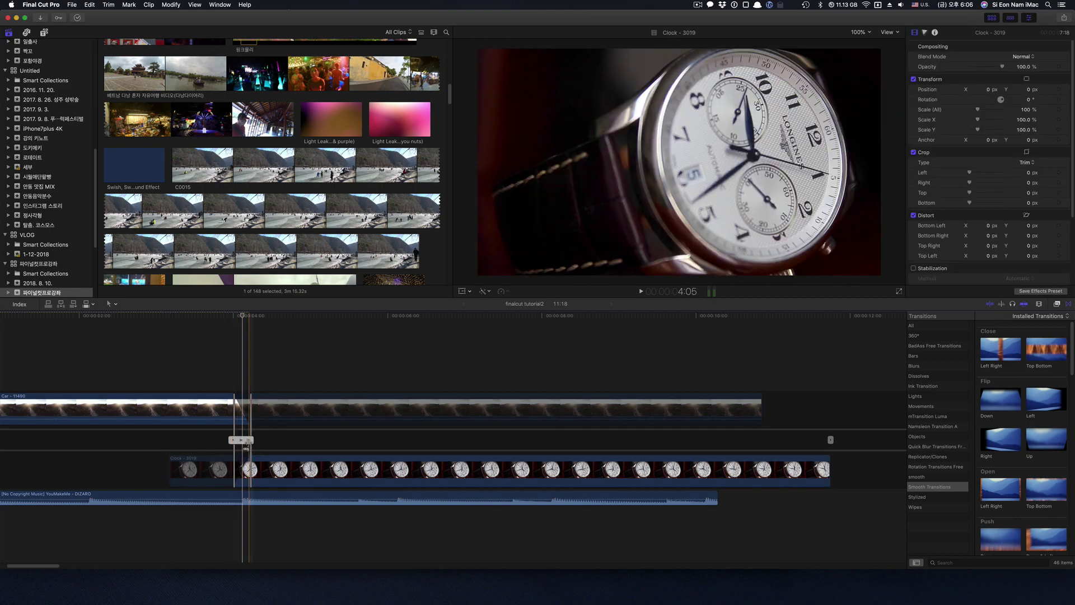
pyautogui.click(338, 359)
pyautogui.click(241, 440)
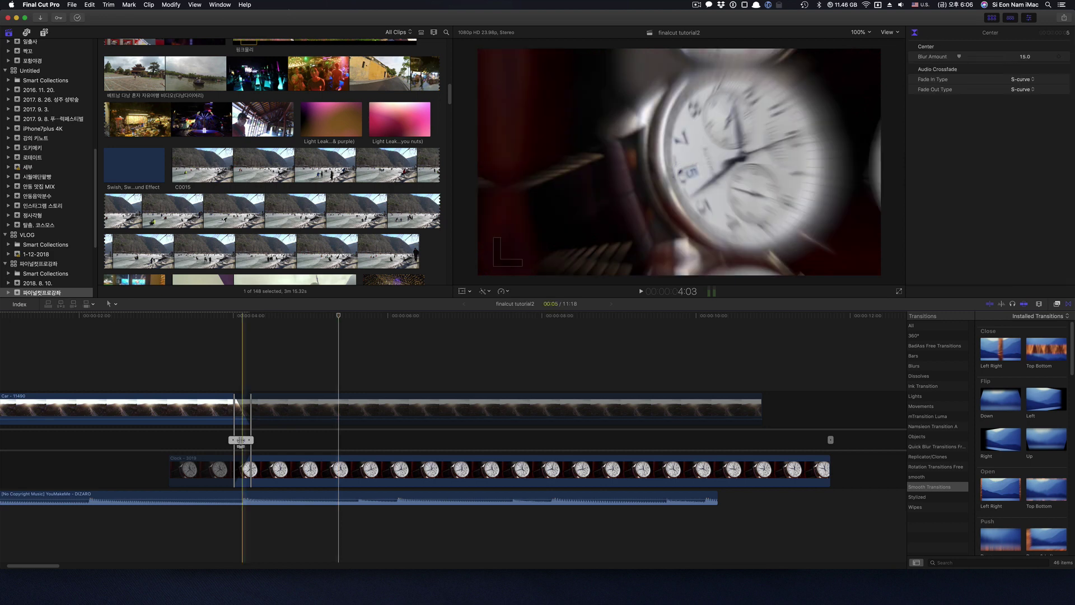
pyautogui.press('alt+super+Down')
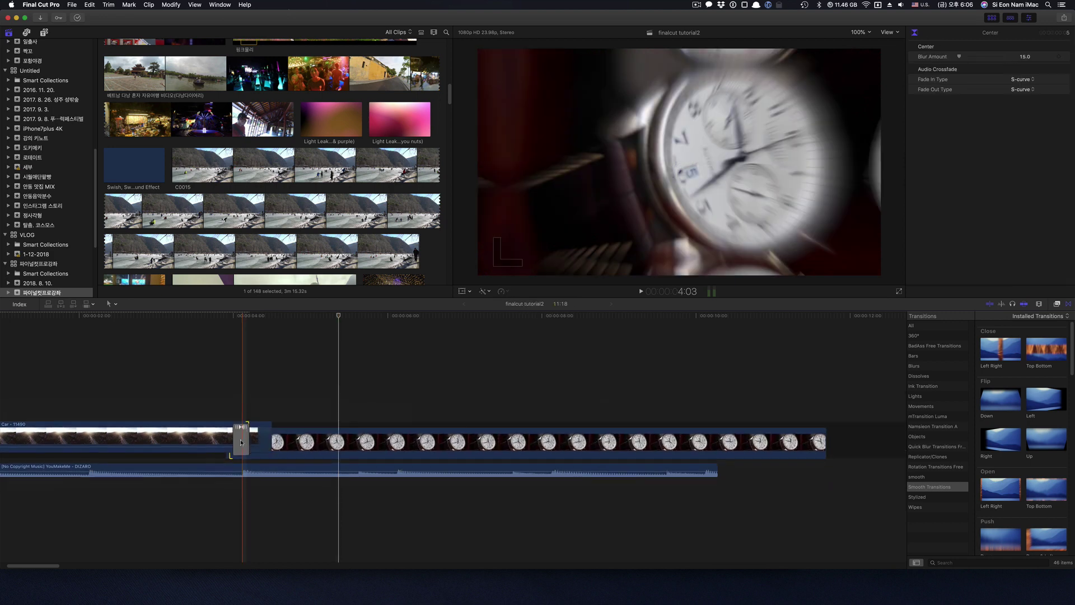
# Step: Open the precision editor for the transition between the Car and Clock clips, and close it again
pyautogui.hscroll(-4, 233, 391)
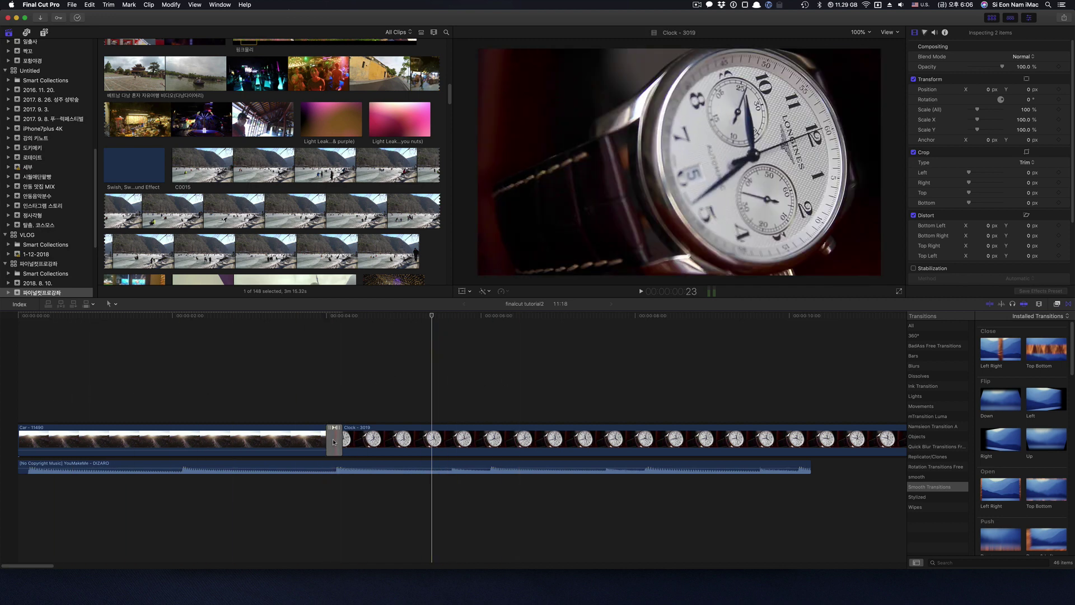
pyautogui.click(333, 442)
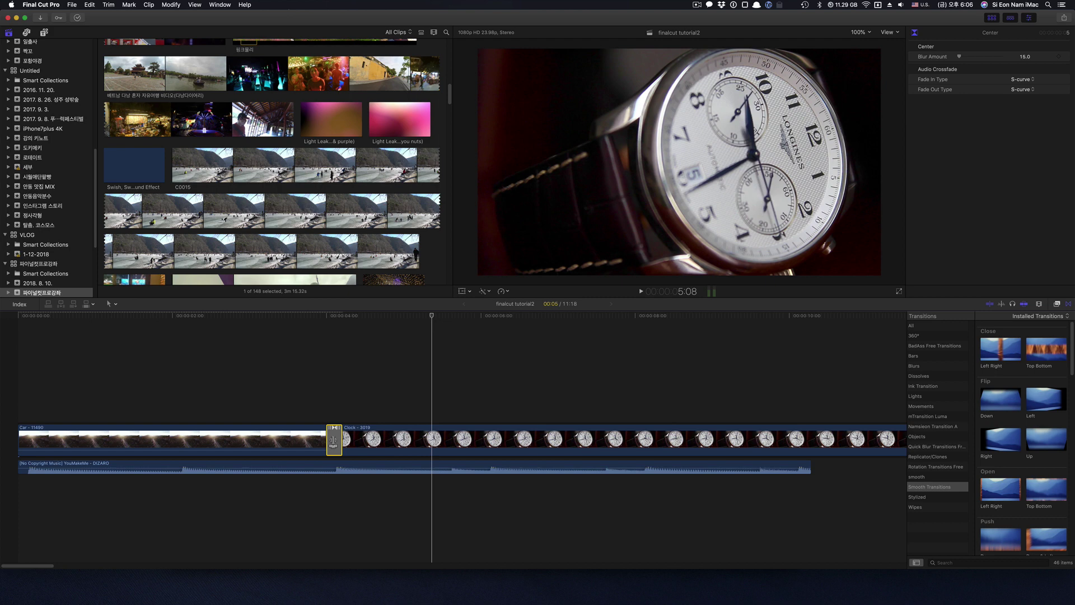
pyautogui.doubleClick(333, 441)
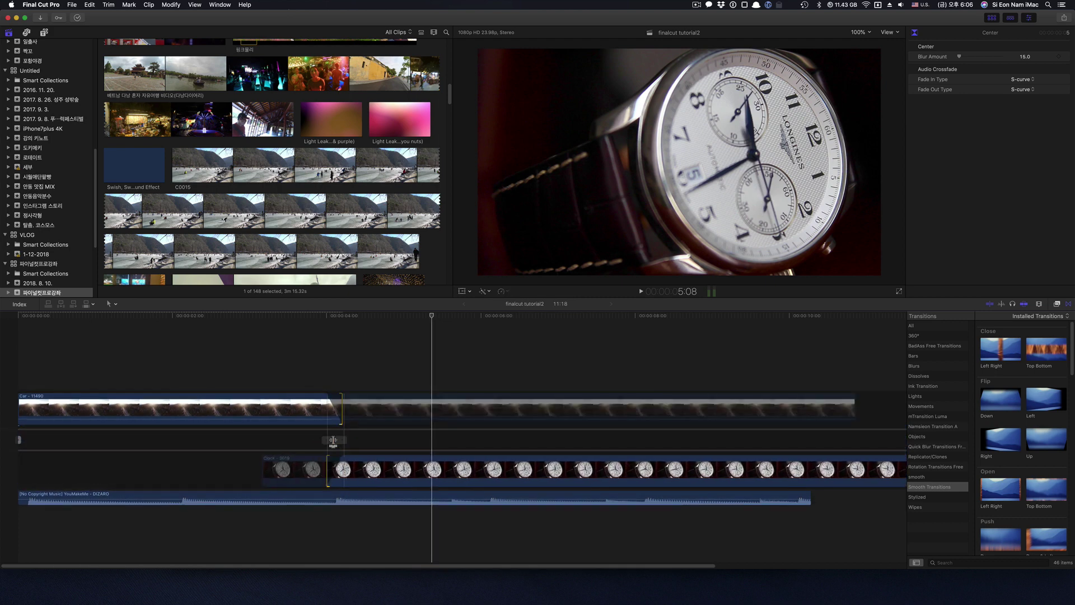
pyautogui.doubleClick(333, 441)
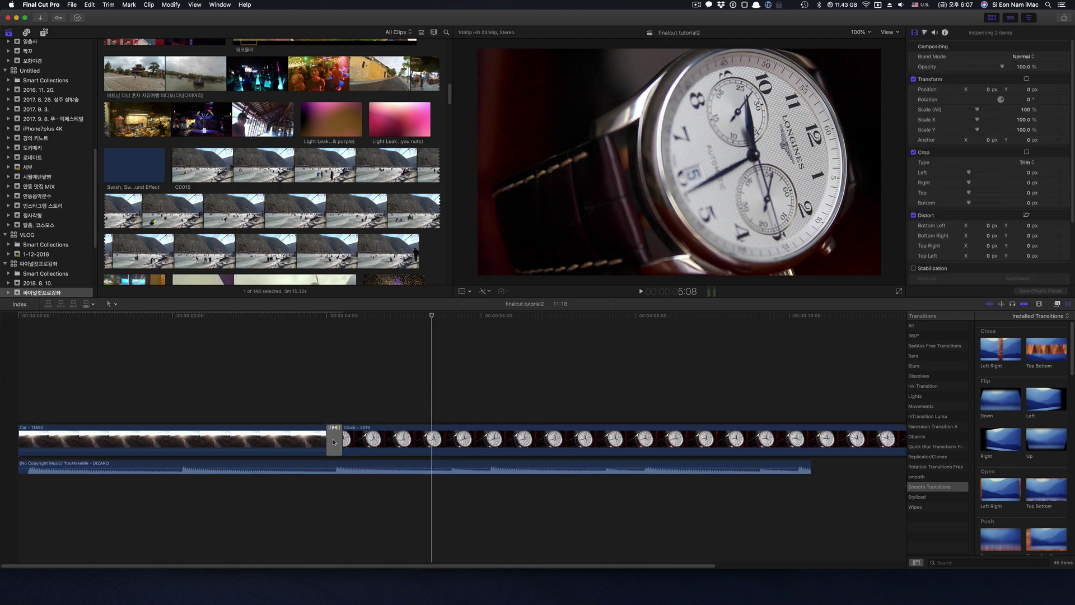